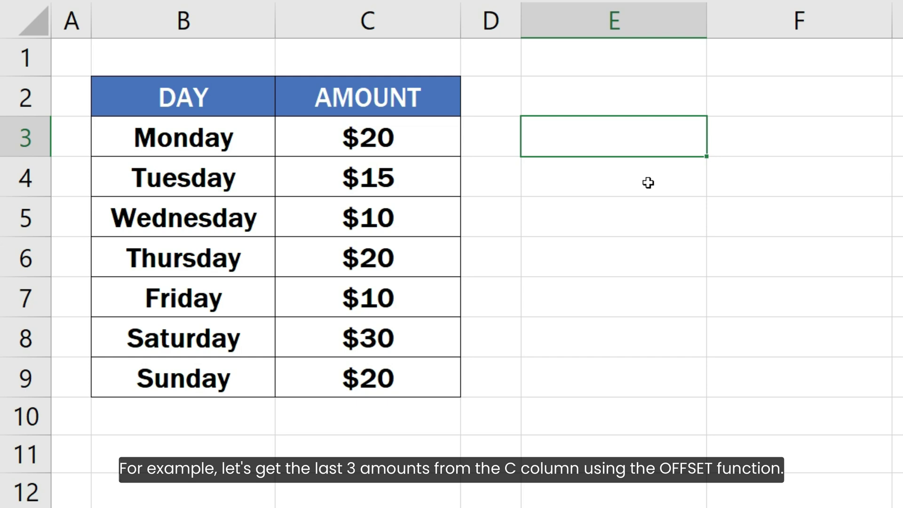
Write =OFFSET(C3, 4, 0, 3) in cell E3 and evaluate the OFFSET expression in place to preview its array.
text(=O)
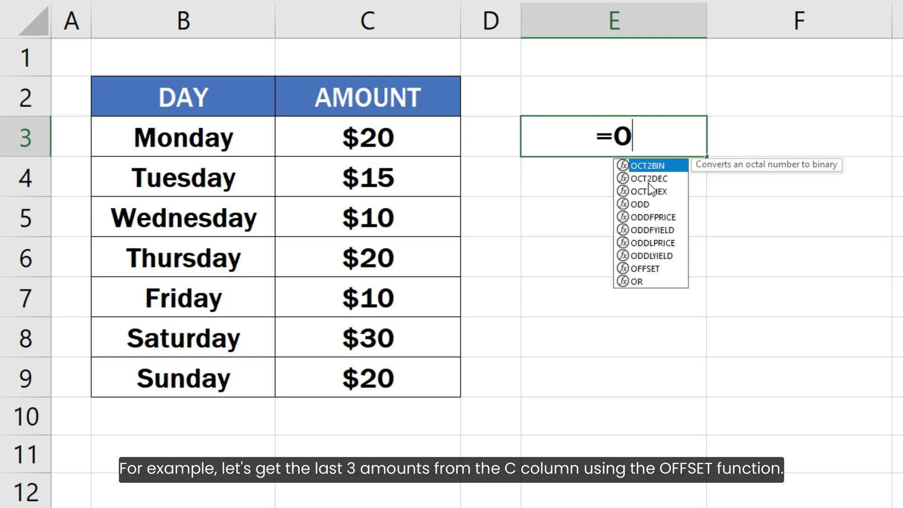
text(FFSET()
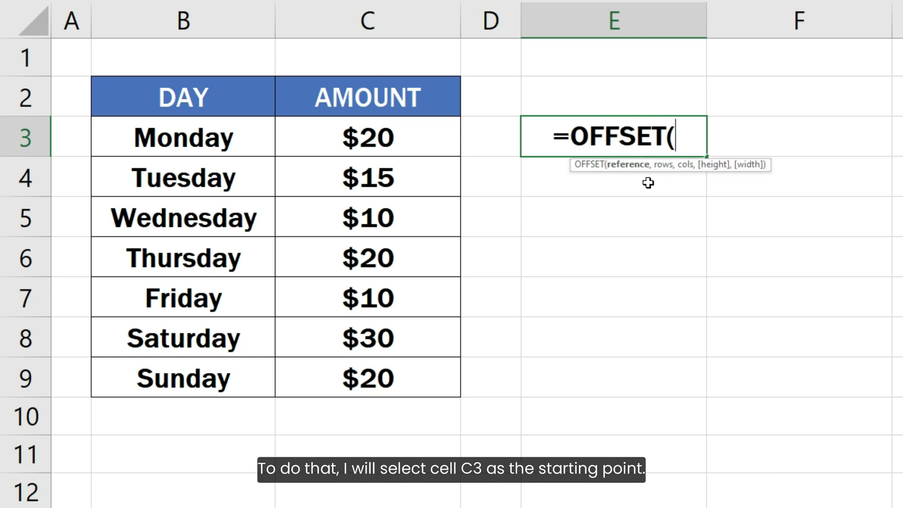
click(431, 149)
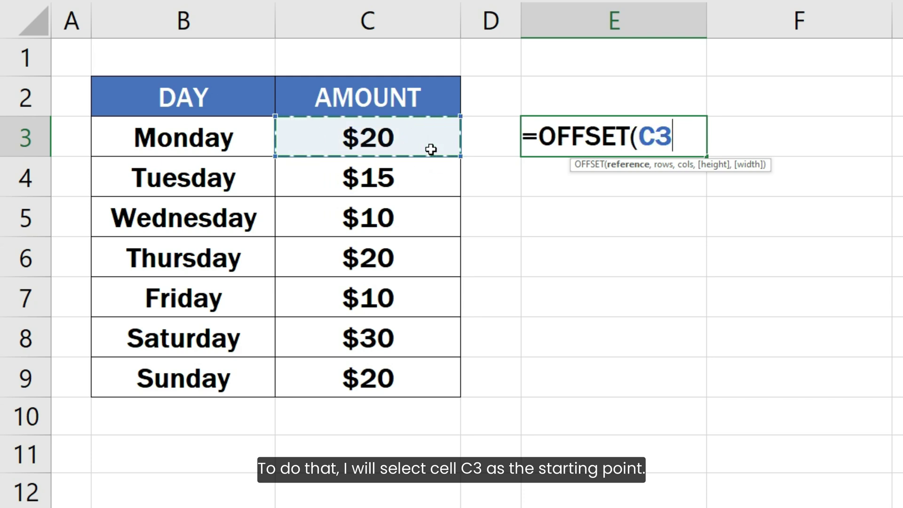
text(,)
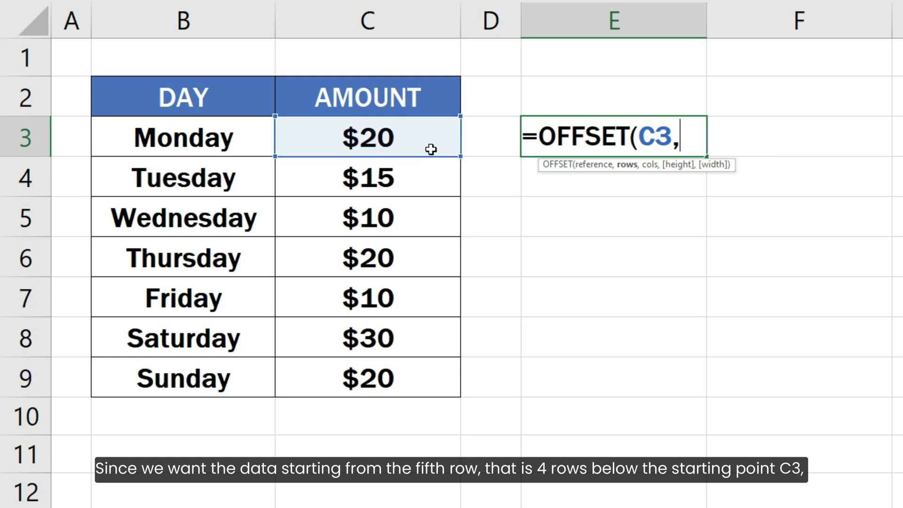
text(4)
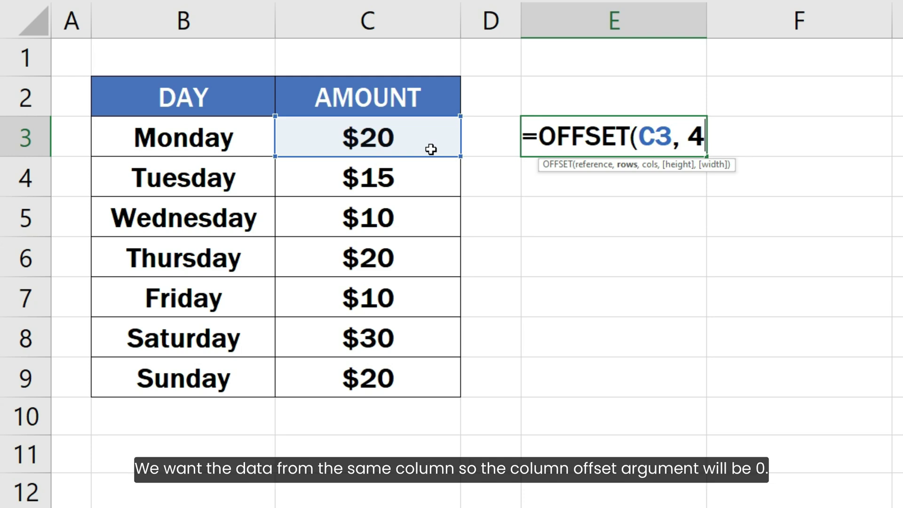
text(, 0)
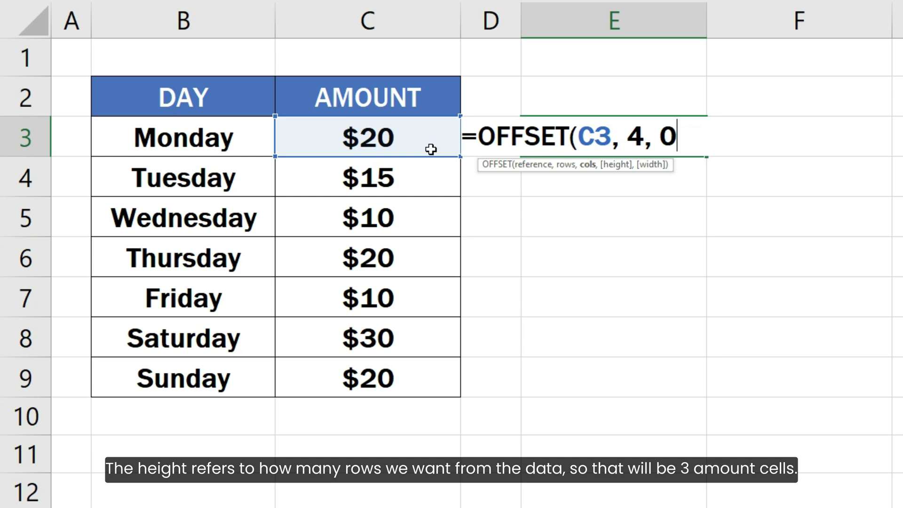
text(, )
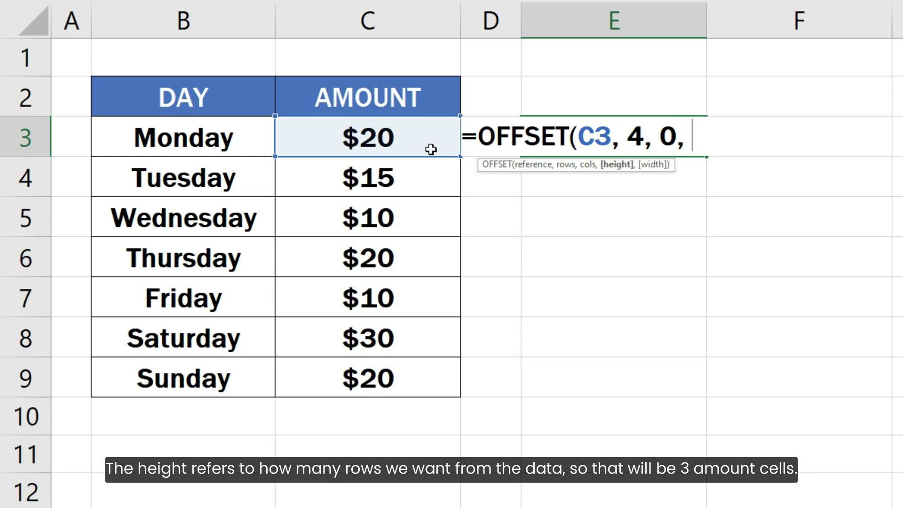
text(3)
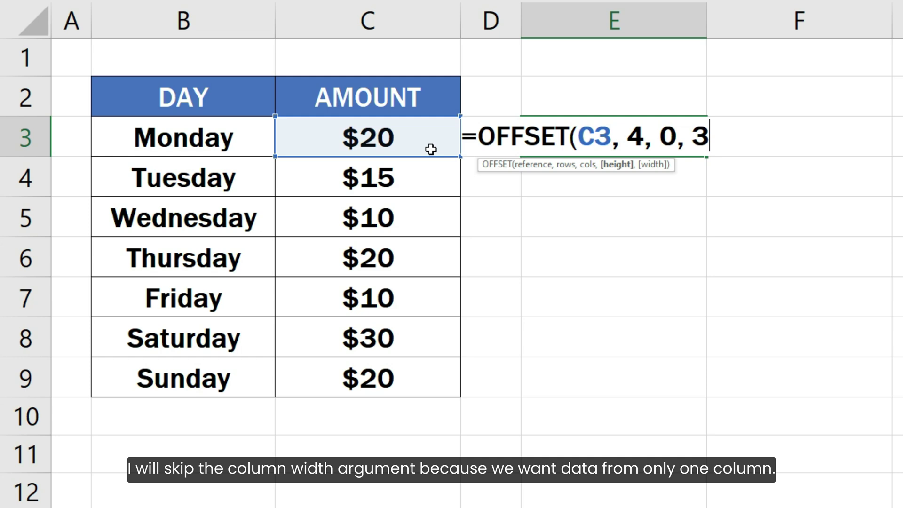
text())
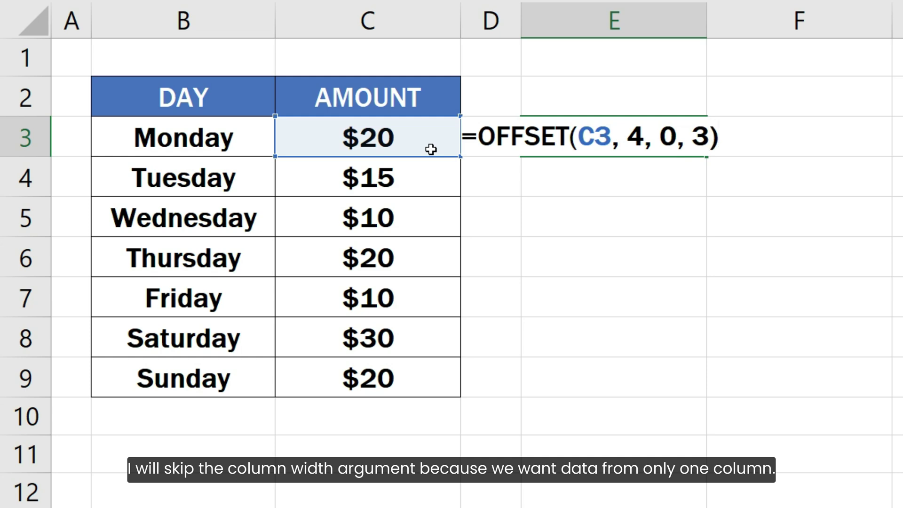
drag(718, 138, 479, 141)
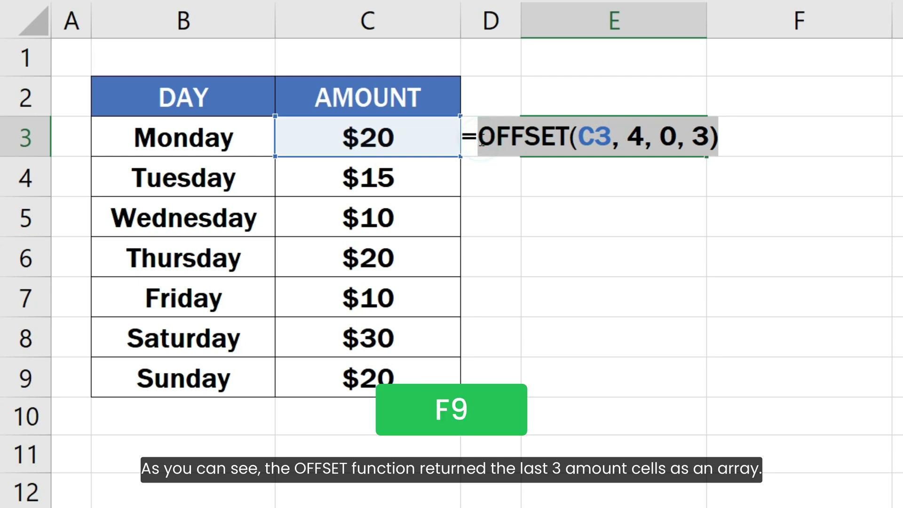
key(F9)
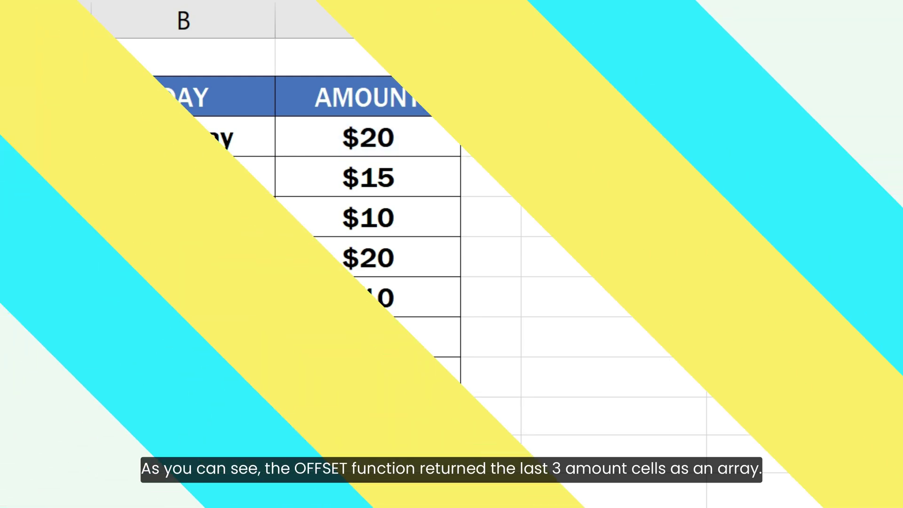
Write =OFFSET(C9, -2, 0, 3) in cell E3 and evaluate the OFFSET expression in place.
key(F2)
text(=OFFSET()
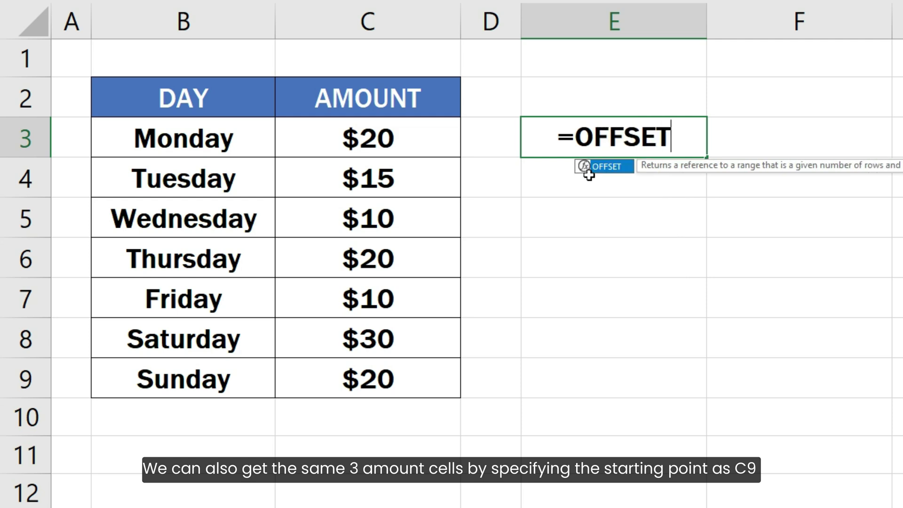
click(434, 376)
text(, )
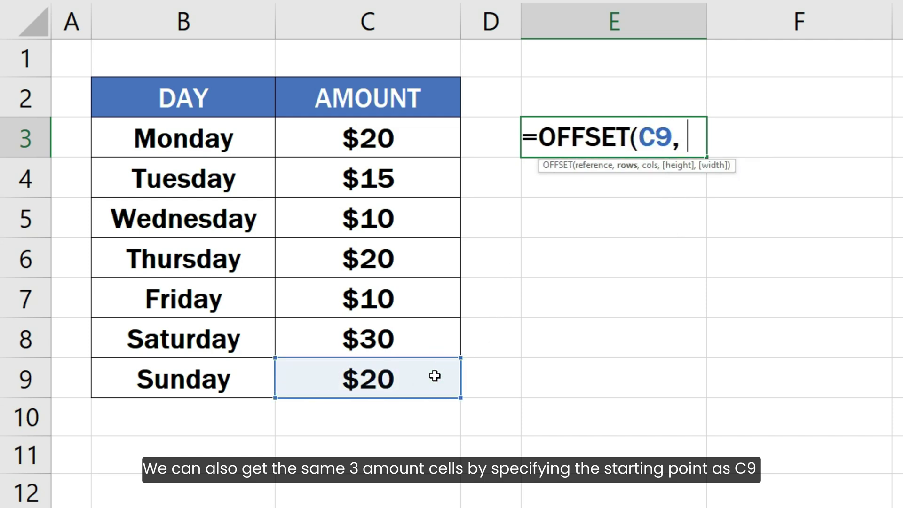
text(-2, 0, 3))
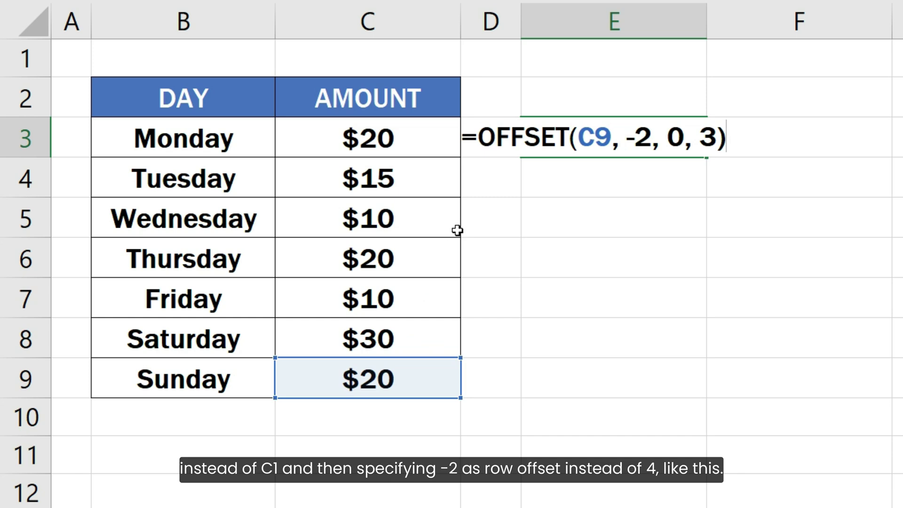
drag(725, 137, 481, 136)
key(F9)
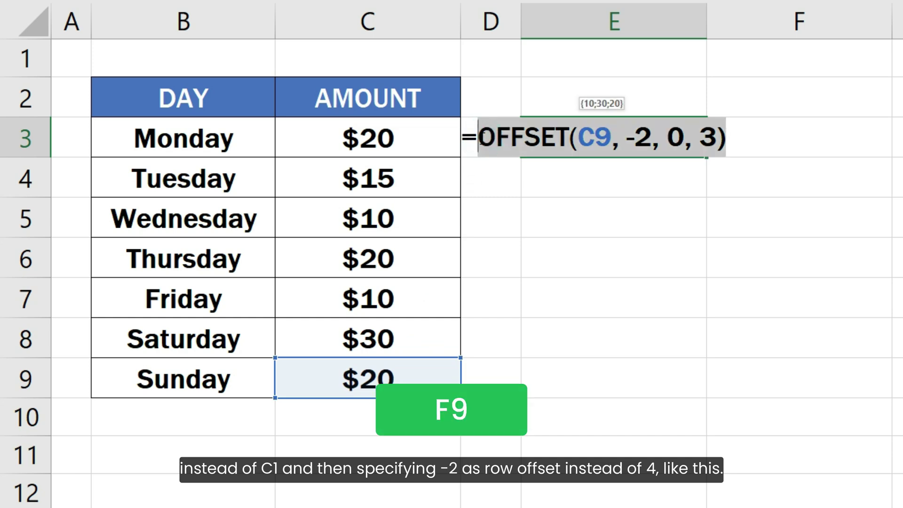
key(F9)
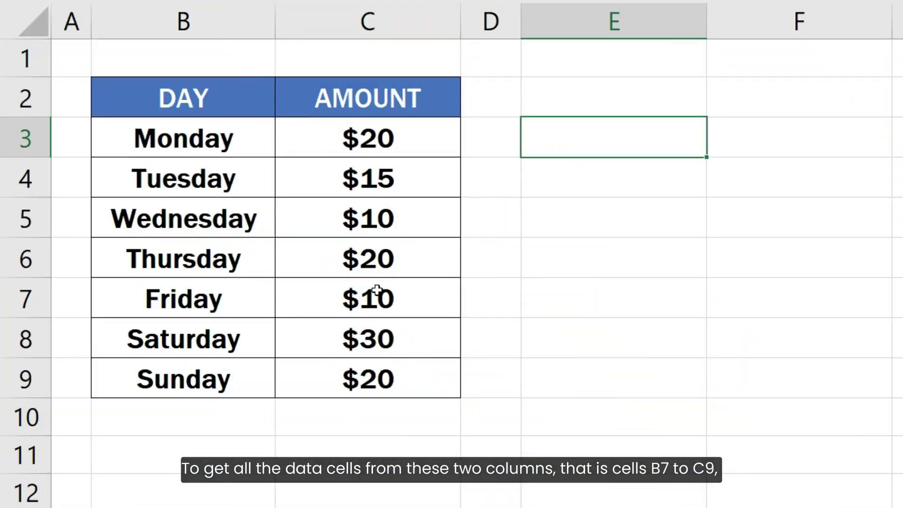
Select the Friday to Sunday rows of both columns, range B7:C9.
click(269, 315)
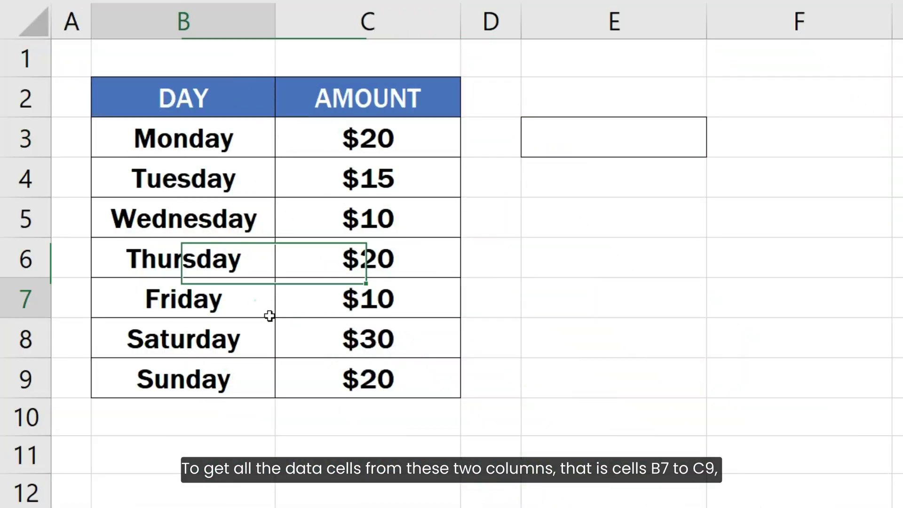
key(ctrl+shift+Down)
key(ctrl+shift+Right)
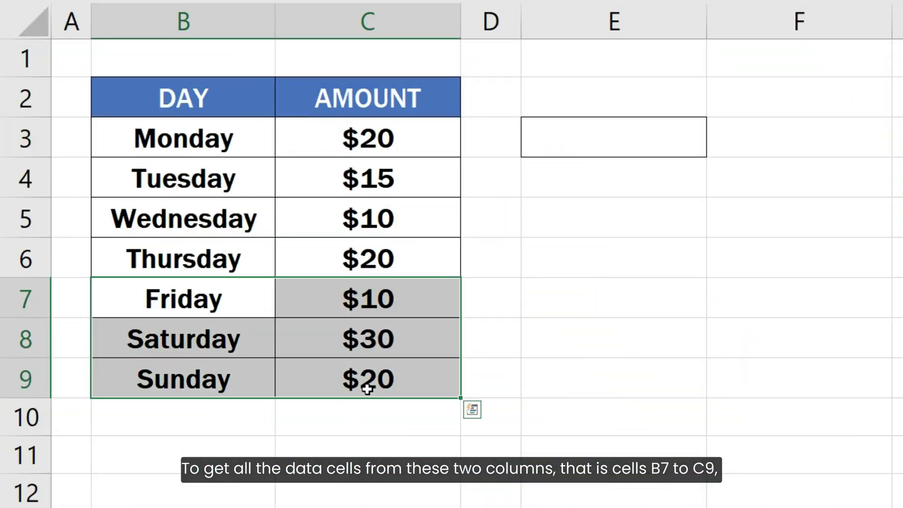
Write =OFFSET(B7, 0, 0, 3, 2) in cell E3 and evaluate the OFFSET expression to preview the two-column array.
click(594, 140)
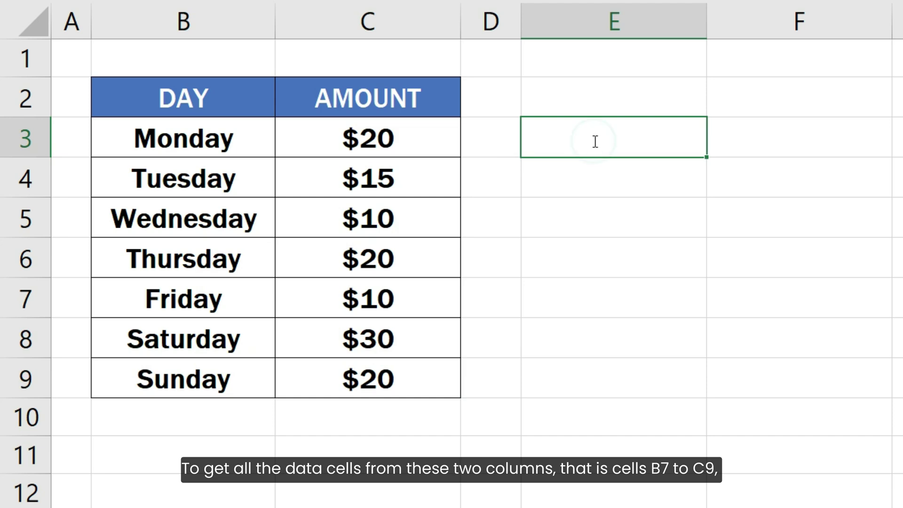
text(=OFFSET)
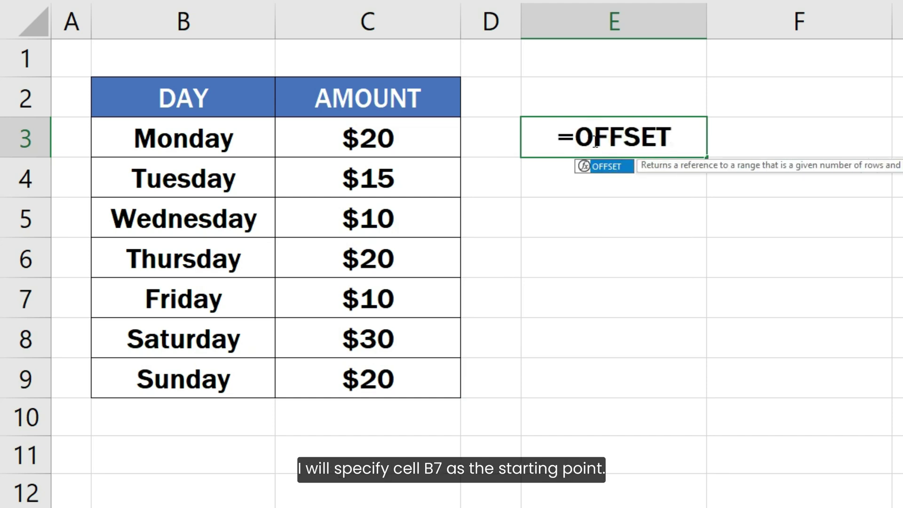
text(()
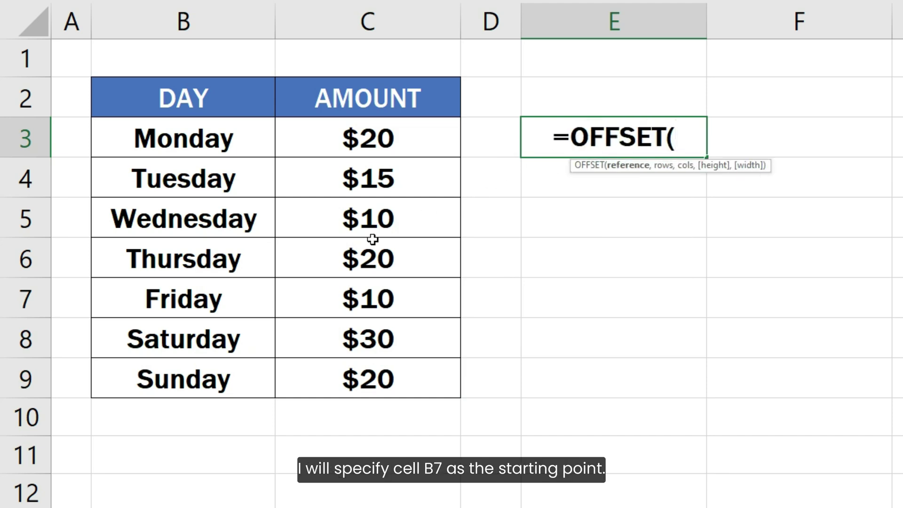
click(253, 297)
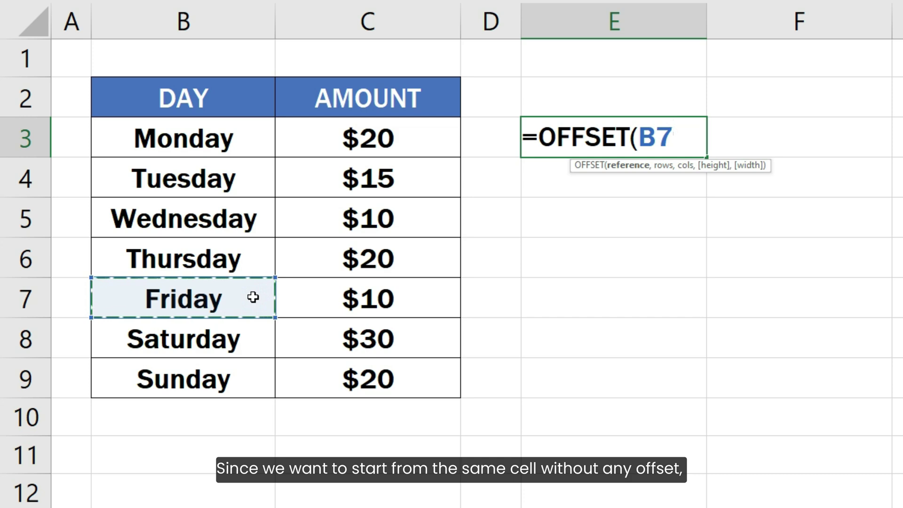
text(,)
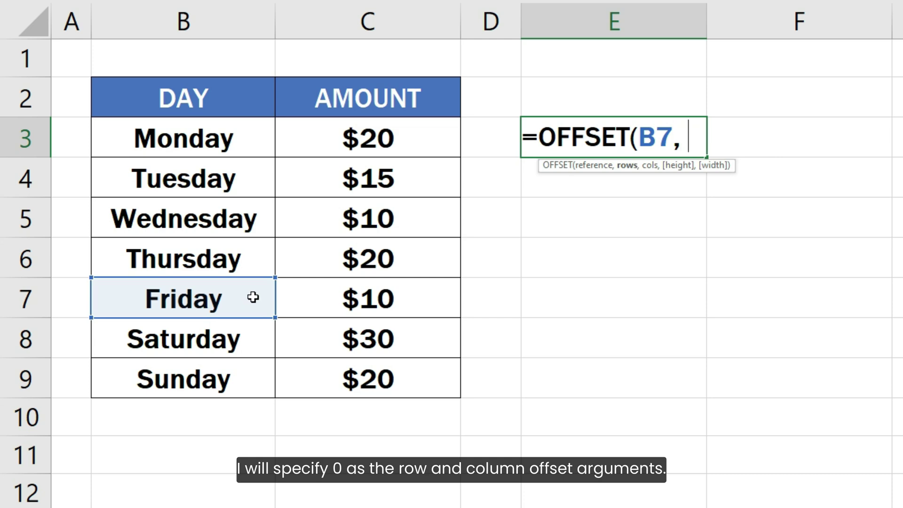
text( 0, 0)
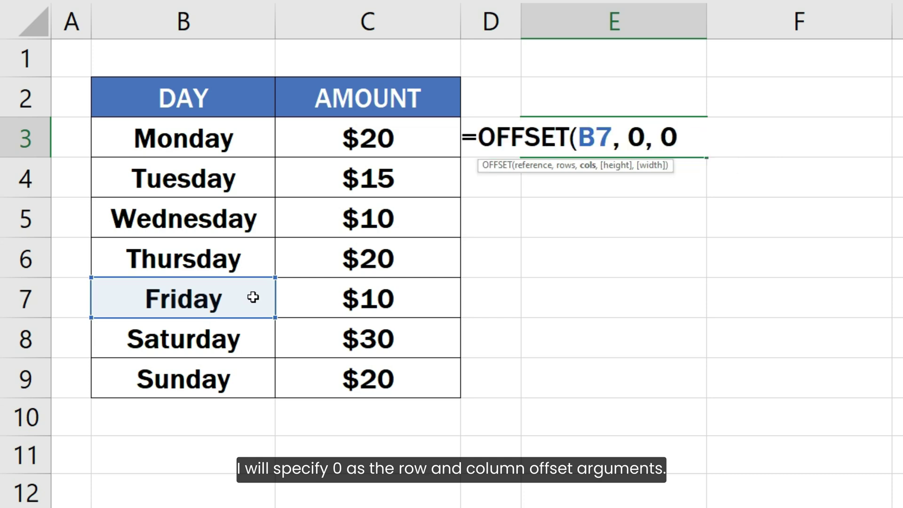
text(,)
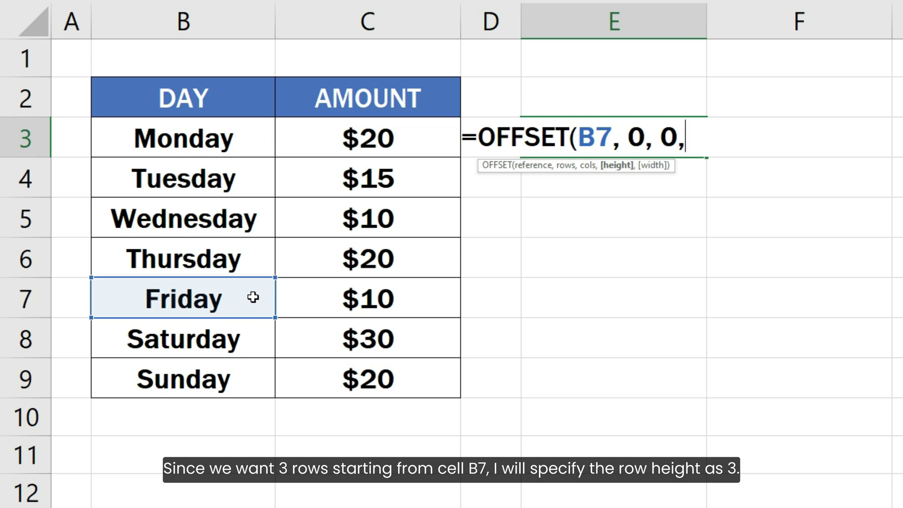
text(3,)
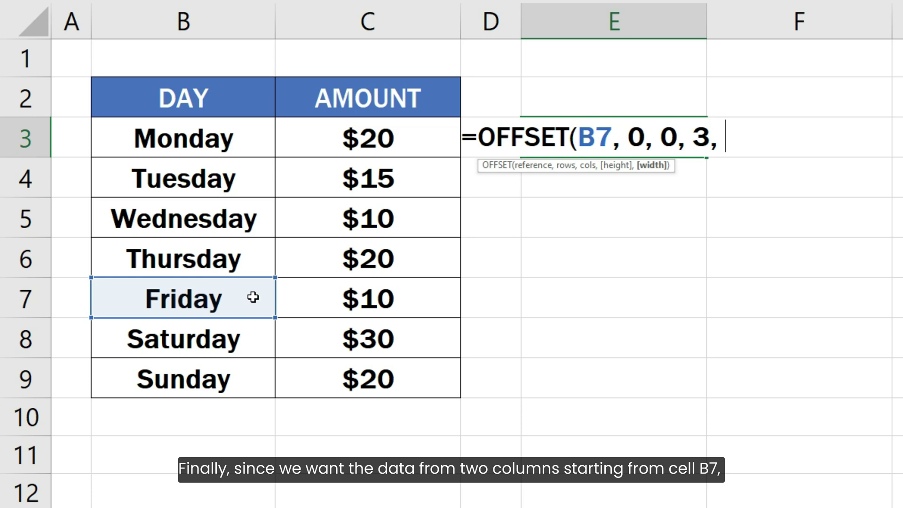
text(2))
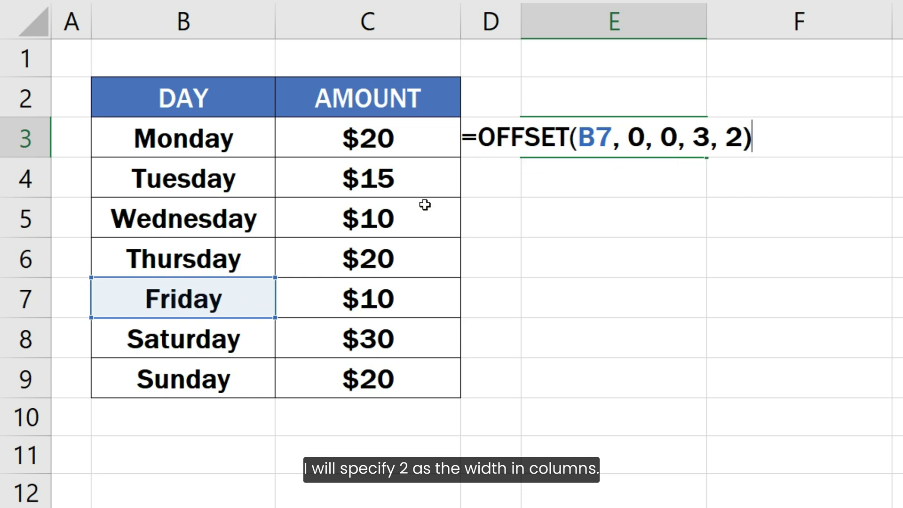
shift+click(478, 136)
key(F9)
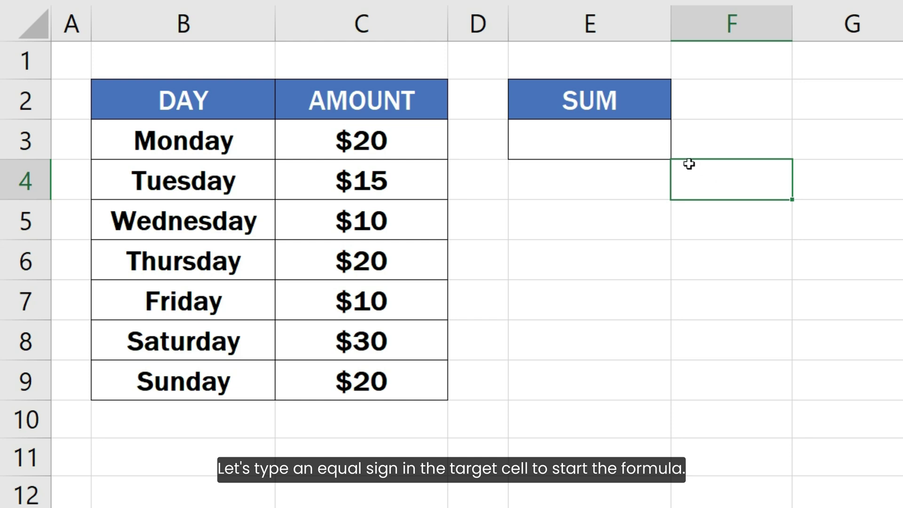
Write =OFFSET(C7, 0, 0, 3) in the cell under the SUM header and evaluate the OFFSET expression in place.
click(655, 140)
text(=O)
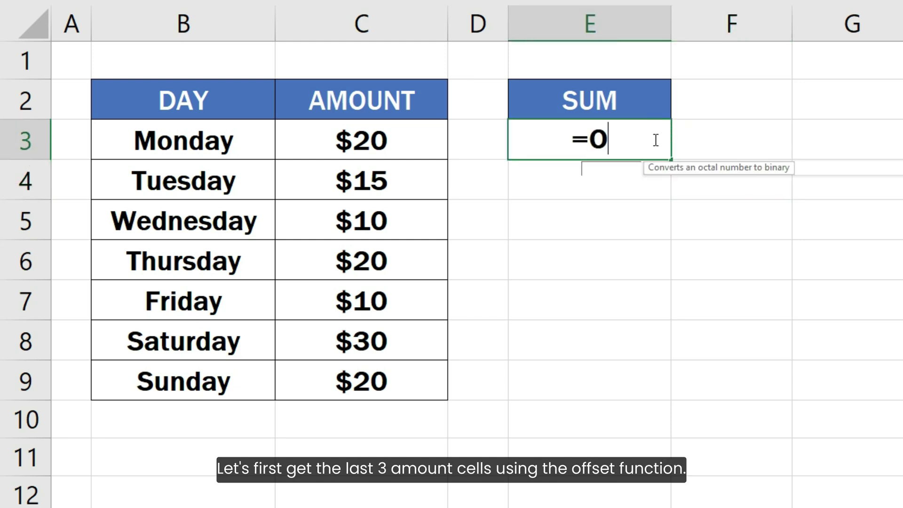
text(FFSET()
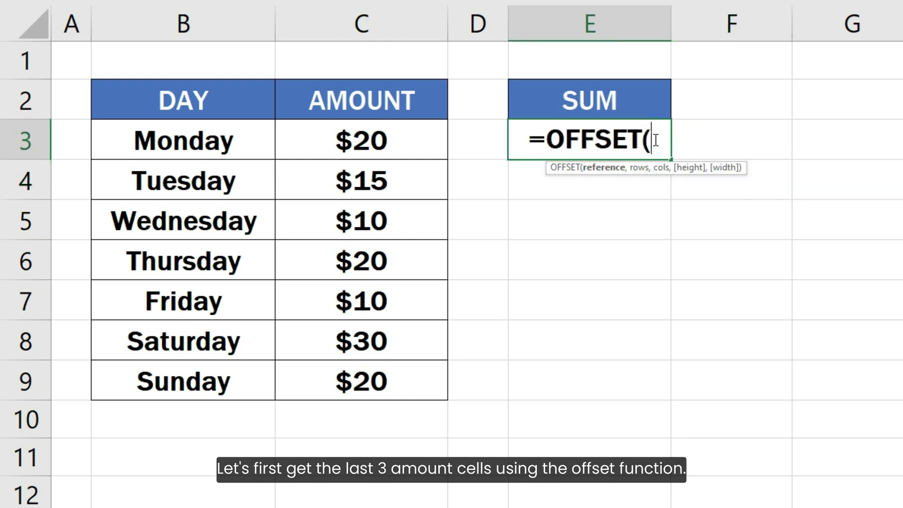
click(410, 309)
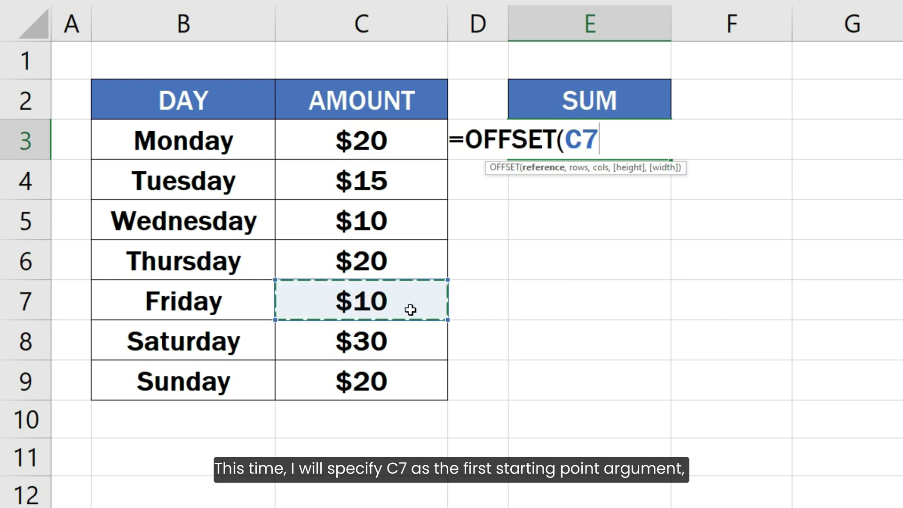
text(, )
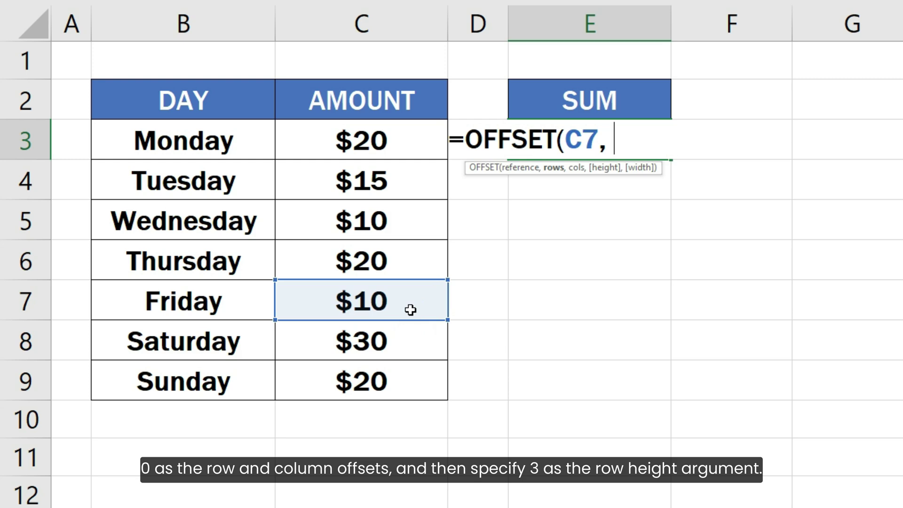
text(0, 0, )
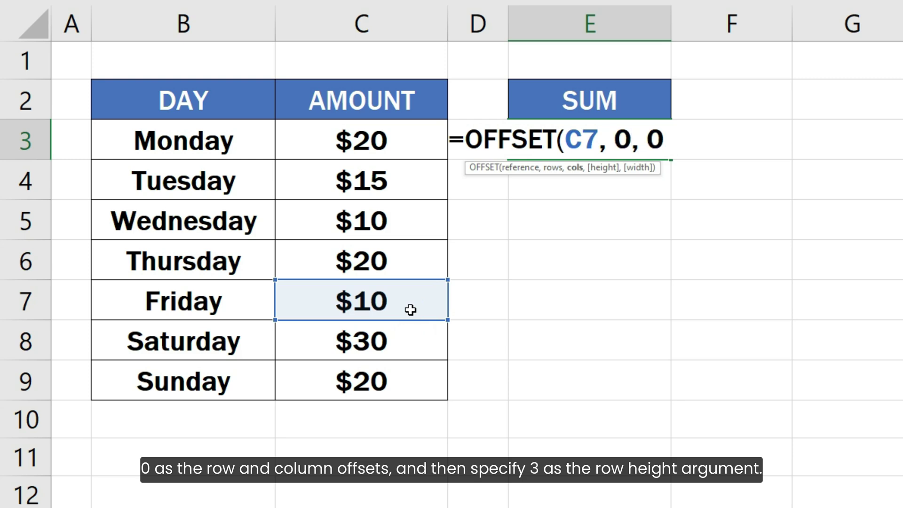
text(3))
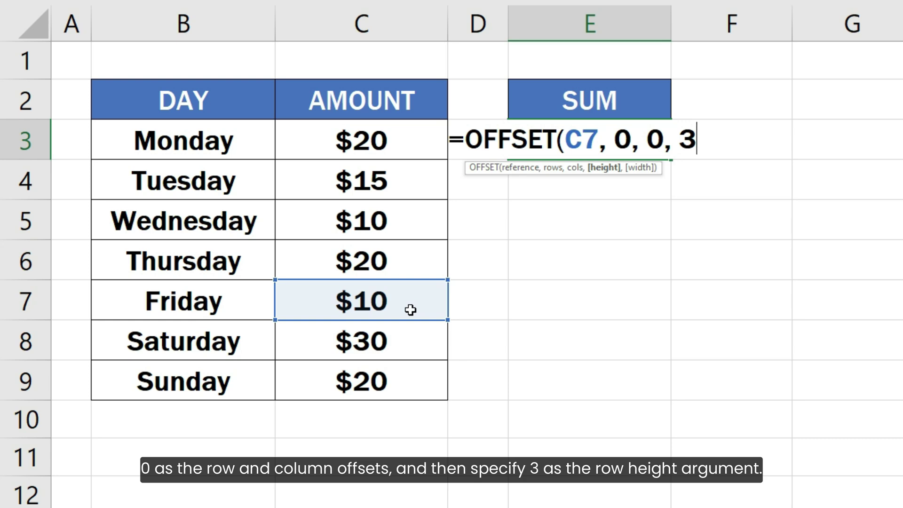
shift+click(466, 139)
key(F9)
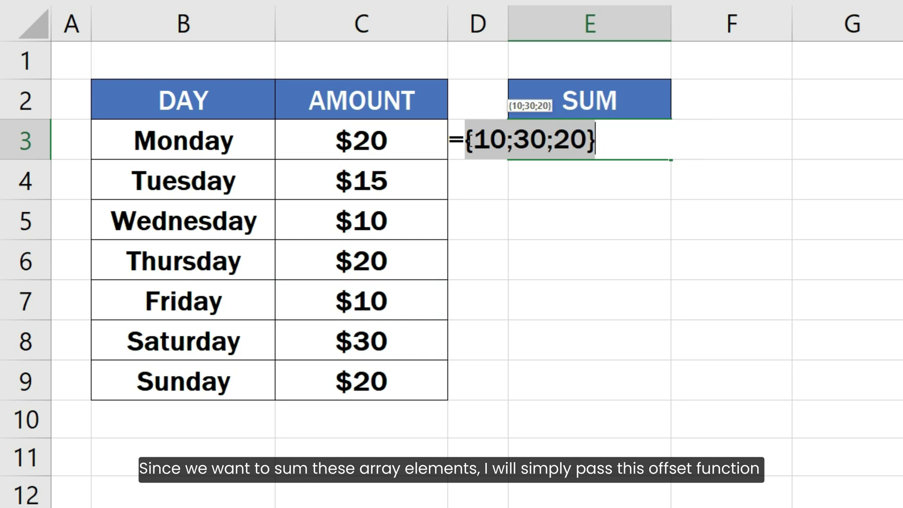
Restore the OFFSET expression in cell E3 and wrap it in SUM, completing the formula =SUM( OFFSET(C7, 0, 0, 3) ).
key(ctrl+z)
click(465, 139)
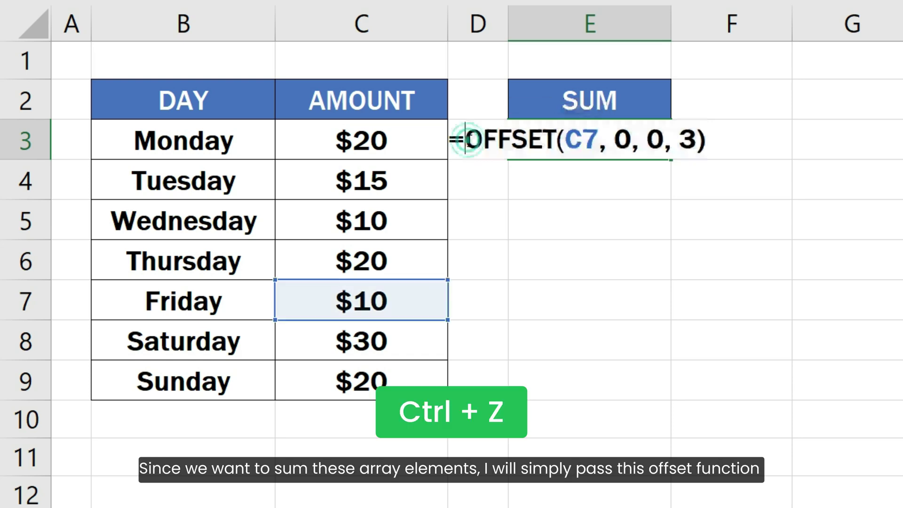
text(SUM)
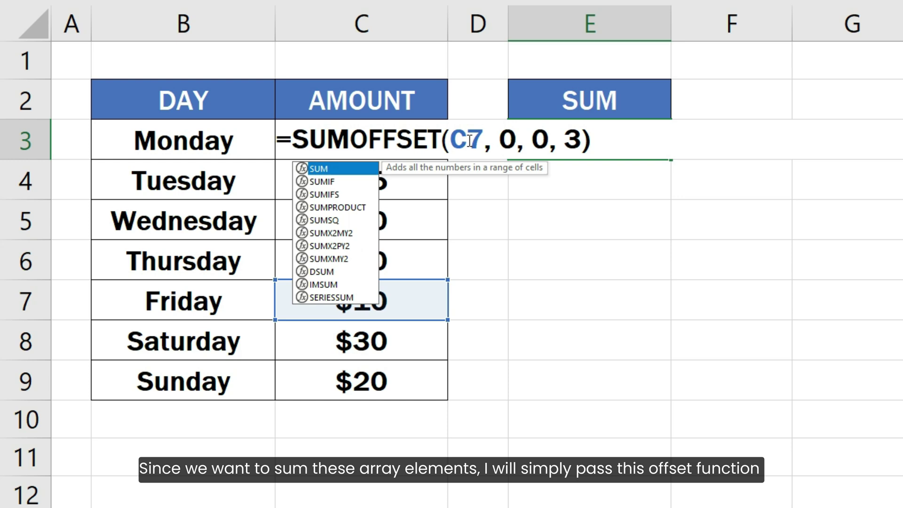
text(()
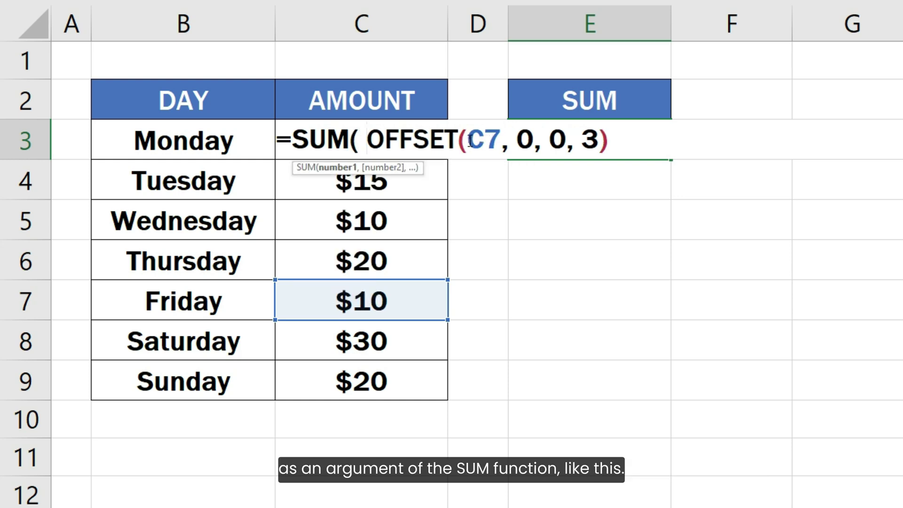
click(628, 140)
text())
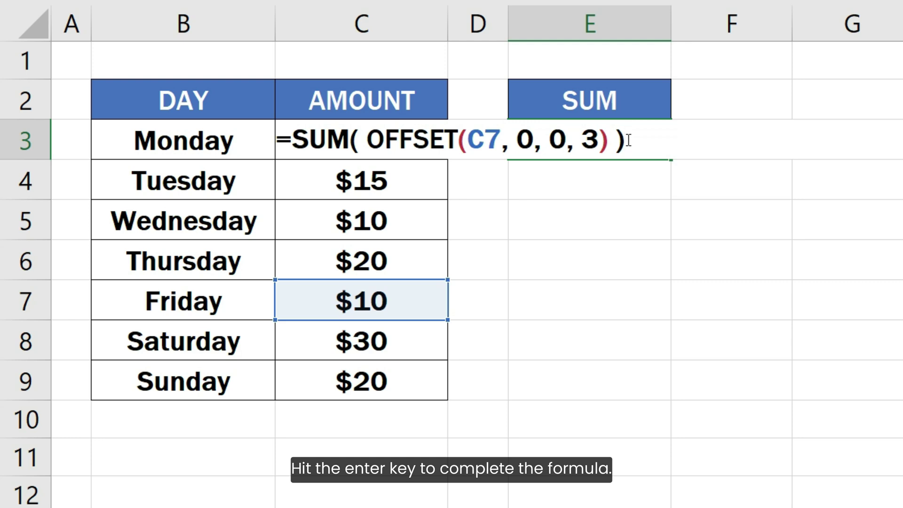
key(Return)
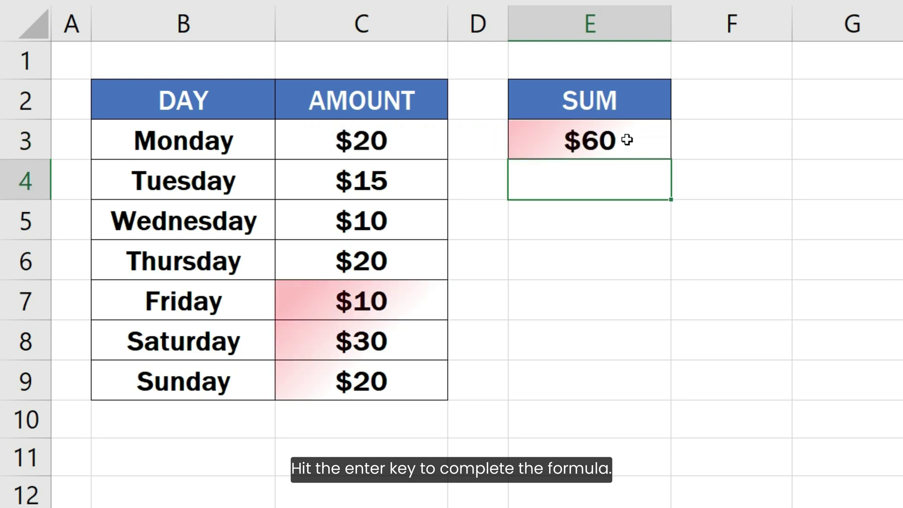
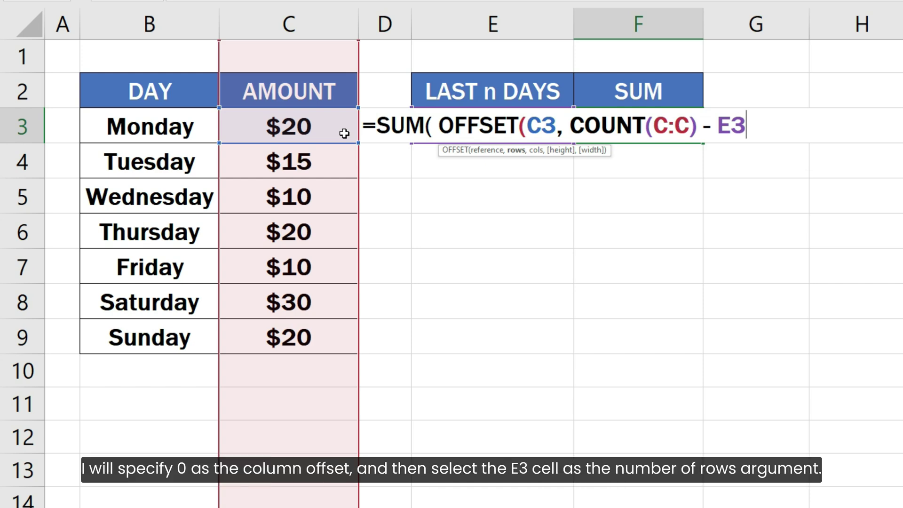
Finish writing the formula in F3 as =SUM( OFFSET(C3, COUNT(C:C) - E3, 0, E3) ), with 0 as column offset and E3 as height.
text(,)
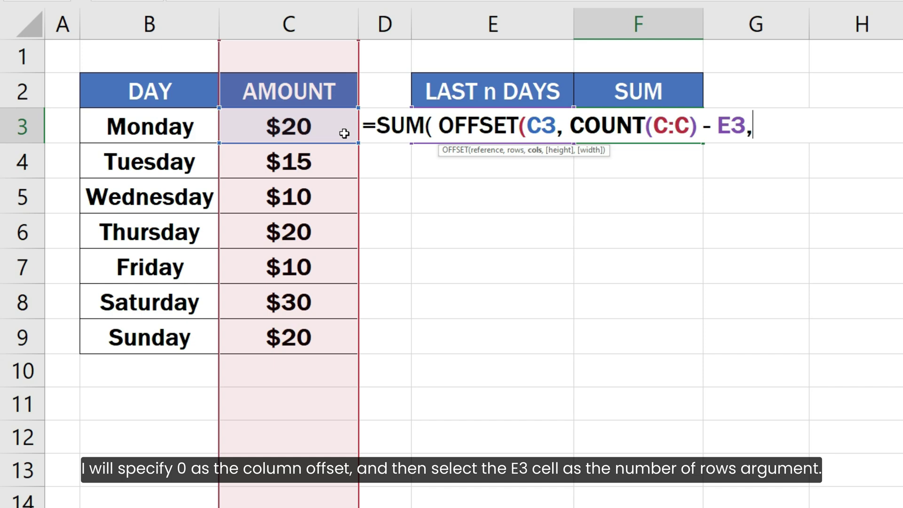
text( 0, E3)
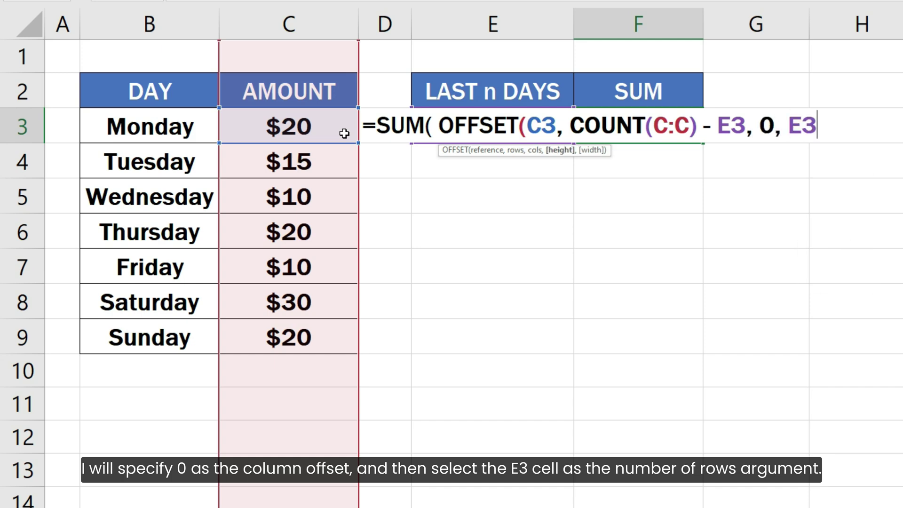
text() ))
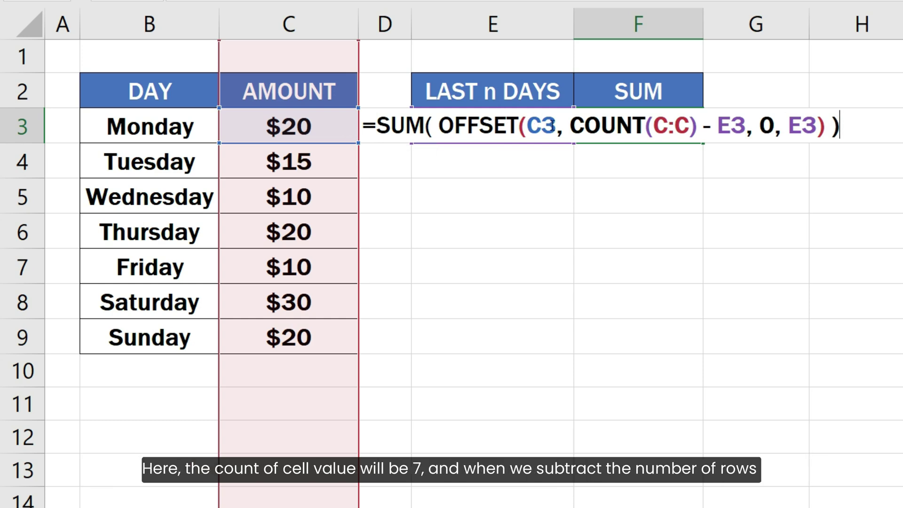
Evaluate COUNT(C:C) and COUNT(C:C) - E3 in place within the F3 formula, restoring the expression each time, and commit the formula.
drag(570, 126, 705, 132)
key(F9)
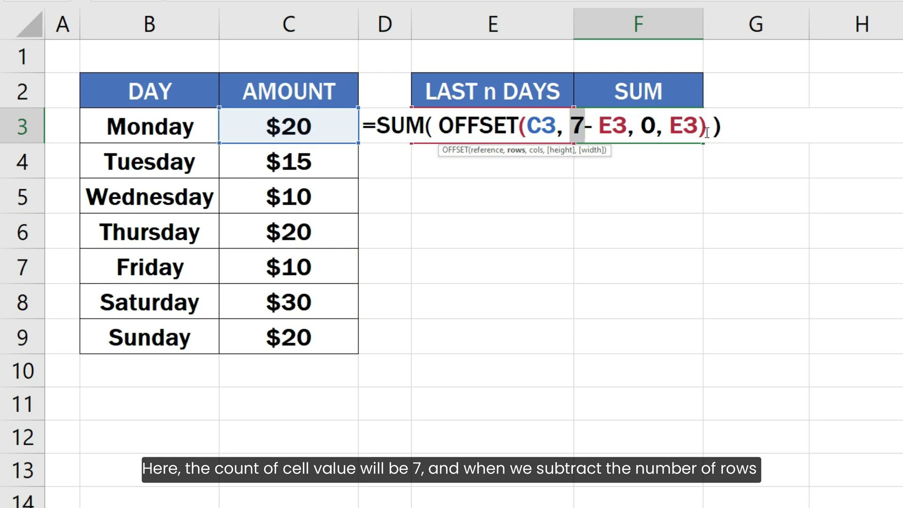
key(ctrl+z)
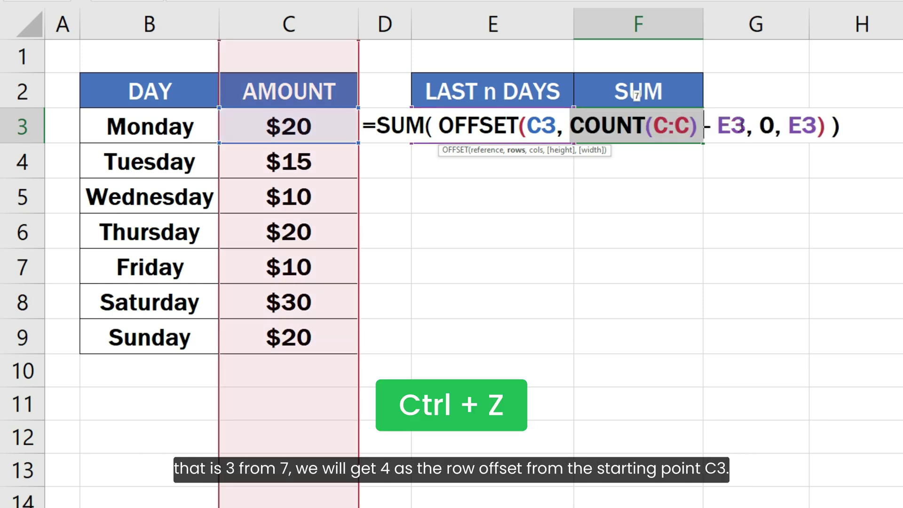
shift+click(743, 125)
key(F9)
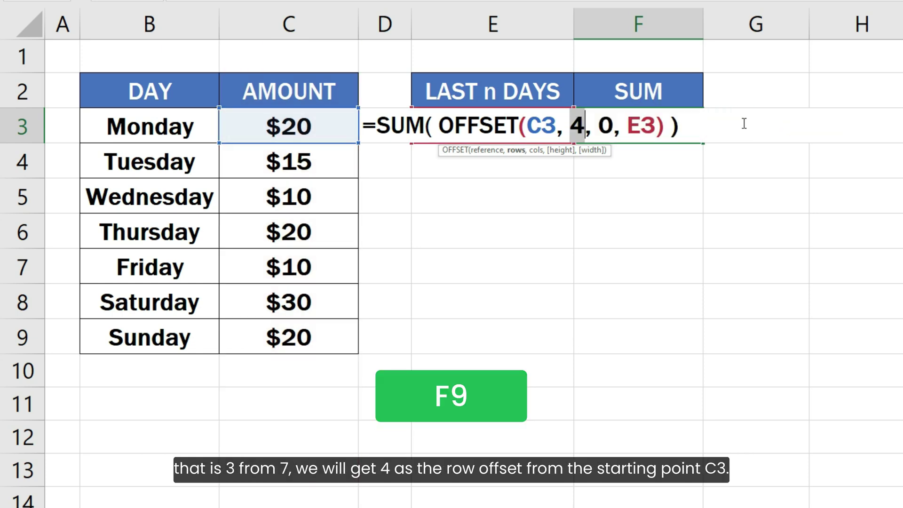
key(ctrl+z)
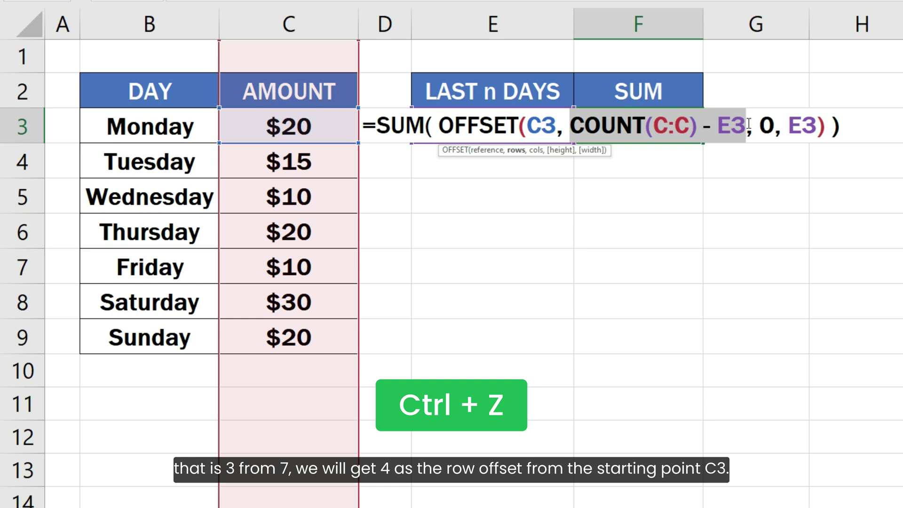
click(842, 124)
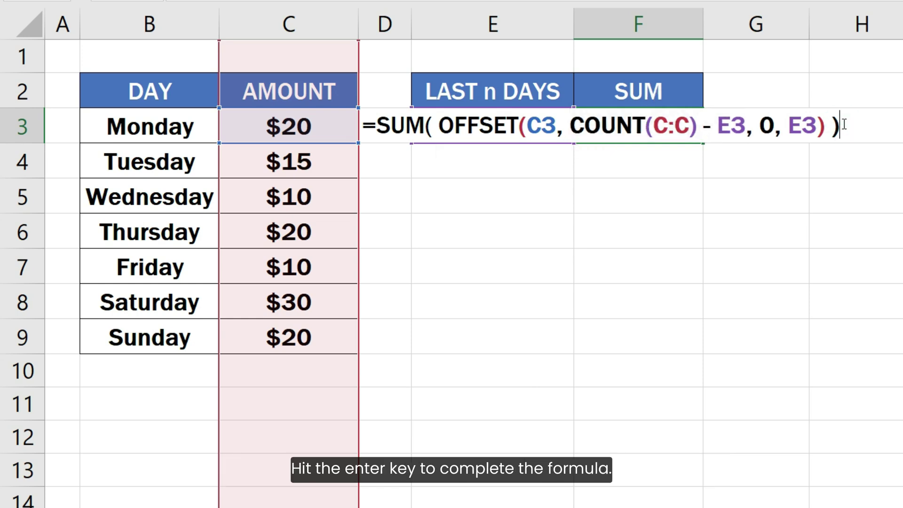
key(Return)
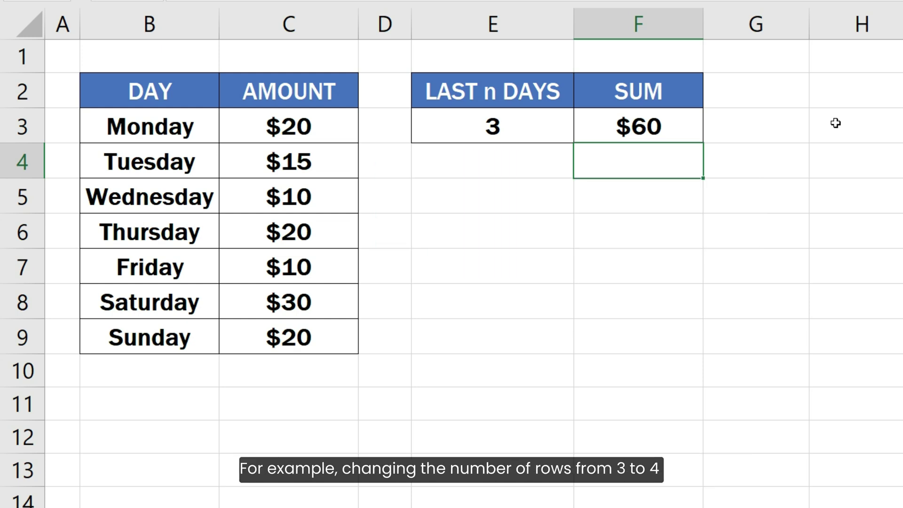
Set the LAST n DAYS value in cell E3 to 4.
click(541, 126)
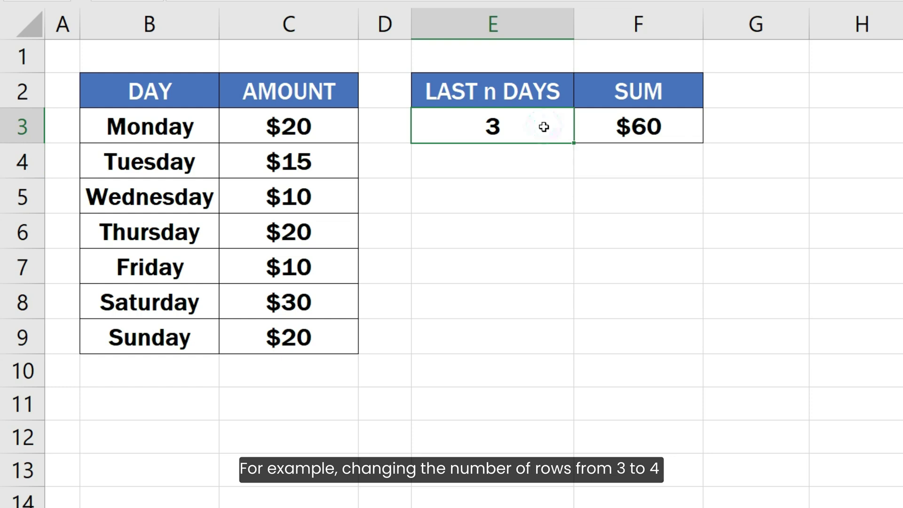
text(4)
key(Return)
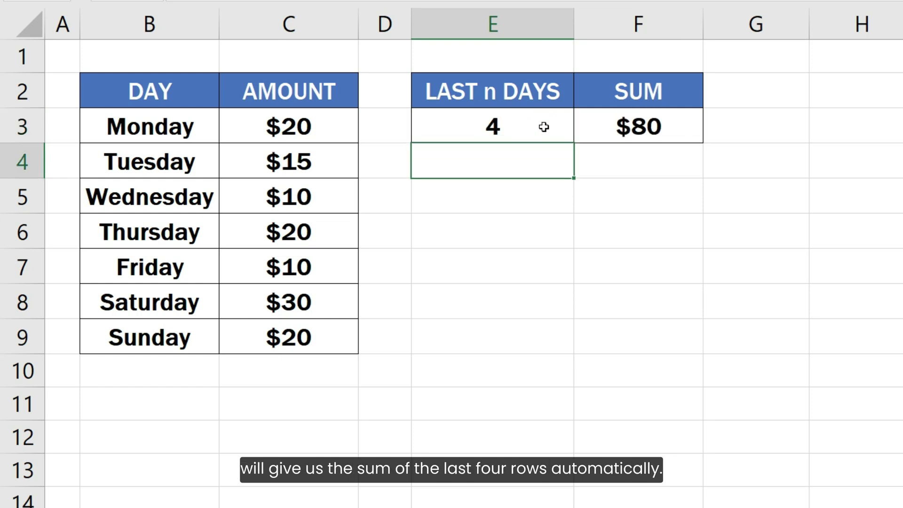